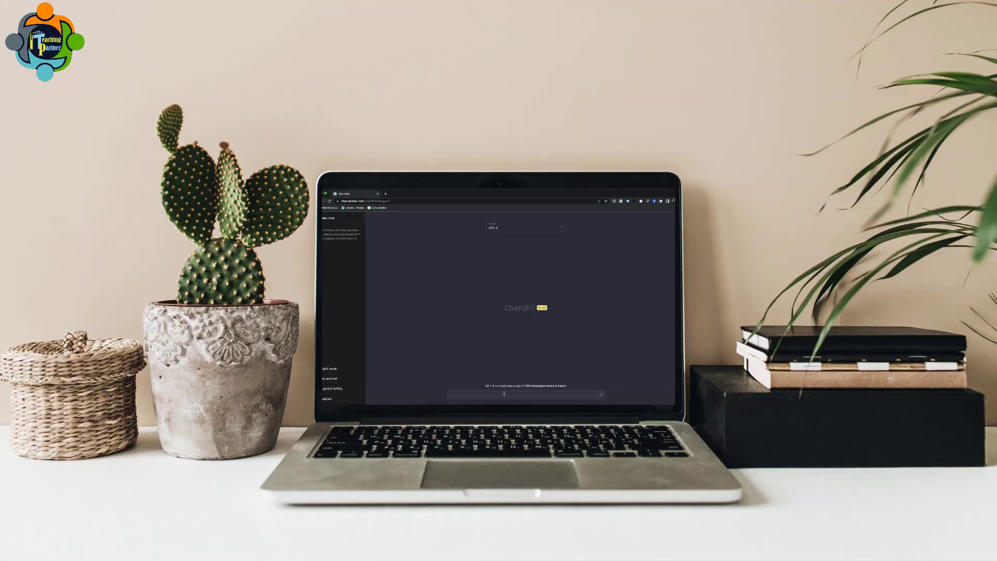
Paste and submit the ChatGPT-3 vs ChatGPT-4 query to reach TeacherDashboard.ai's AI Rubric Maker page
{"action": "type", "text": "What is the difference between ChatGPT-3 and ChatGPT-4?"}
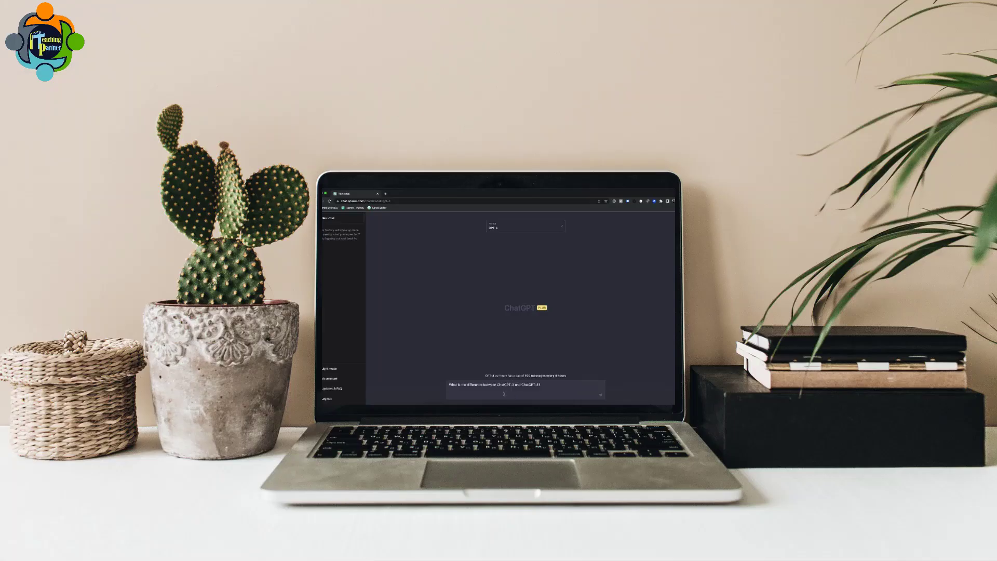
{"action": "key", "text": "Return"}
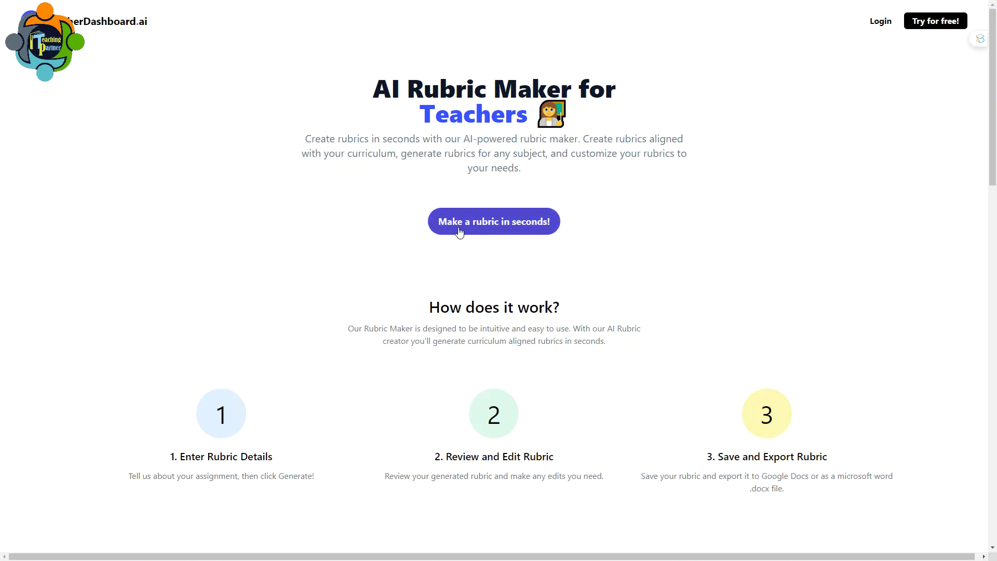
Start a rubric, sign in with Google, and open a blank Create new rubric form
{"action": "left_click", "coordinate": [502, 227]}
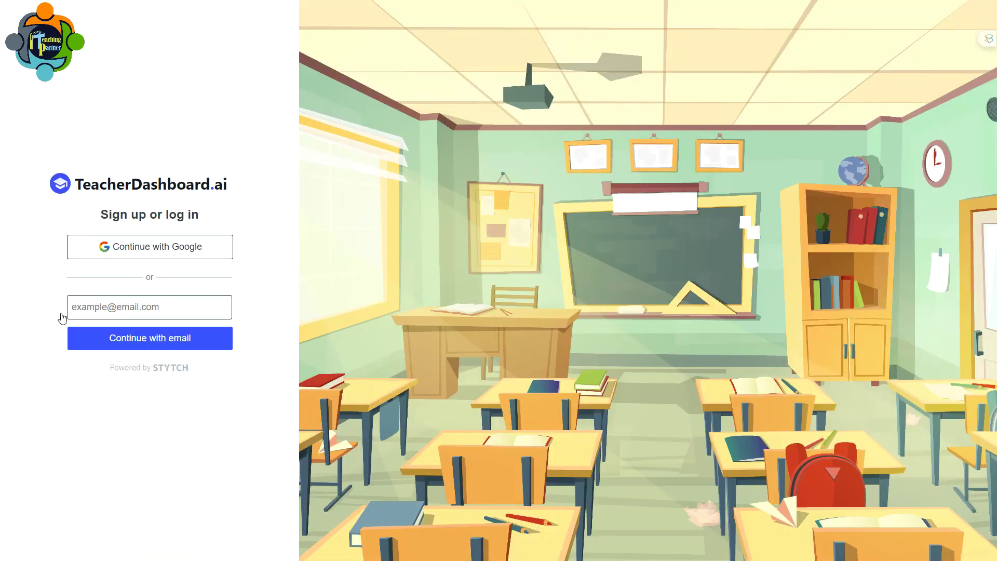
{"action": "left_click", "coordinate": [195, 247]}
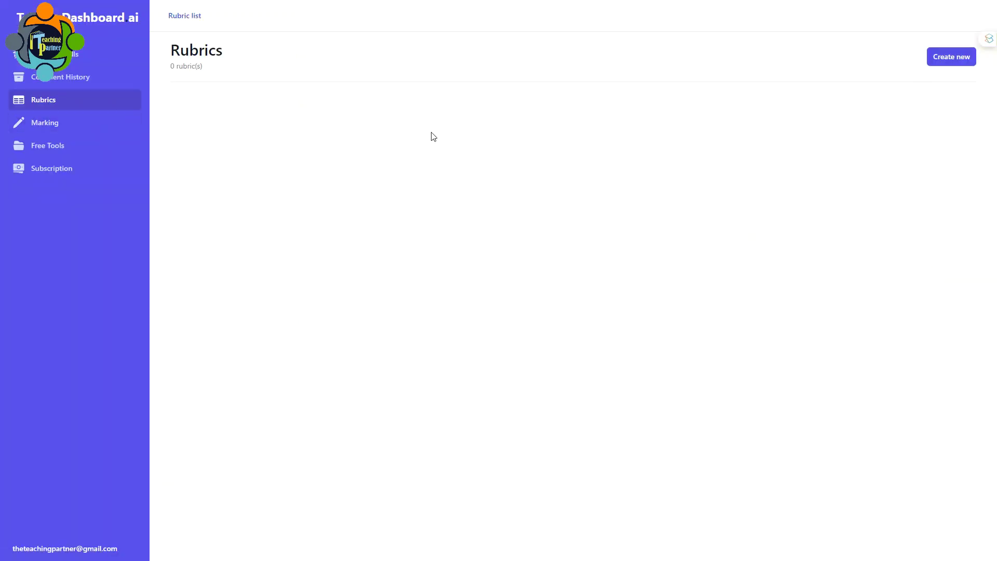
{"action": "left_click", "coordinate": [951, 58]}
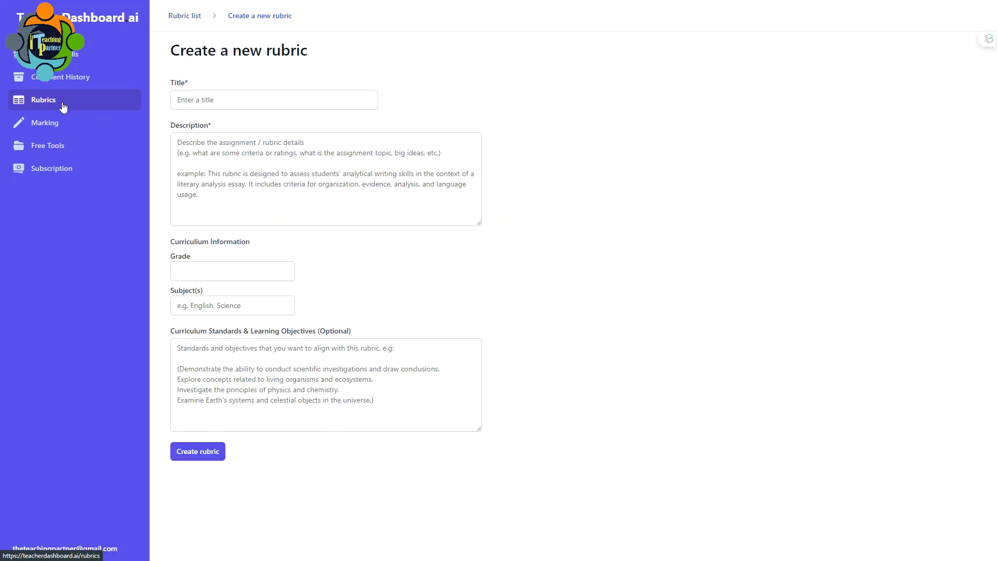
Title the rubric 'End of Term Project' and describe the student science research project
{"action": "left_click", "coordinate": [193, 98]}
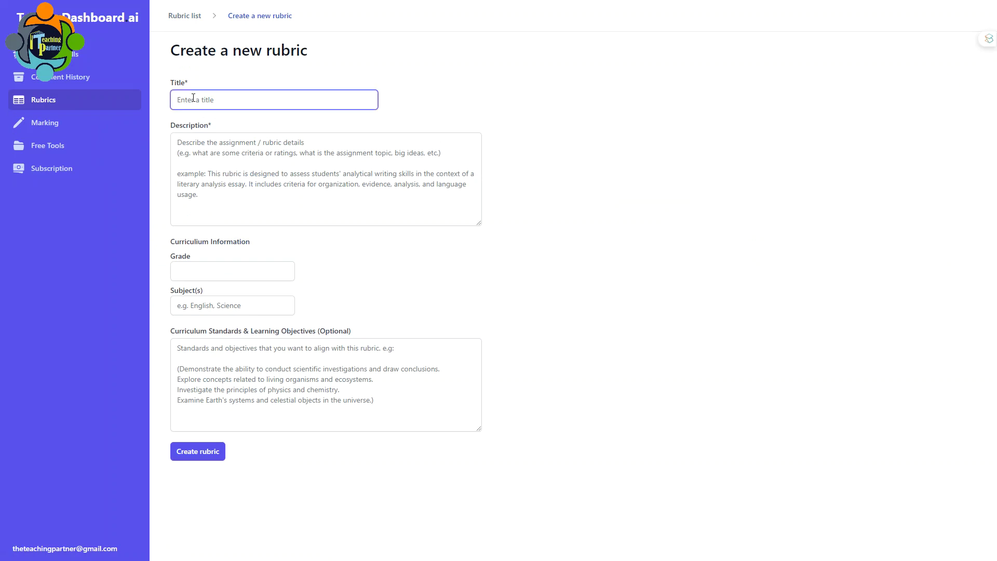
{"action": "type", "text": "End o"}
{"action": "type", "text": "f Term Project"}
{"action": "left_click", "coordinate": [232, 154]}
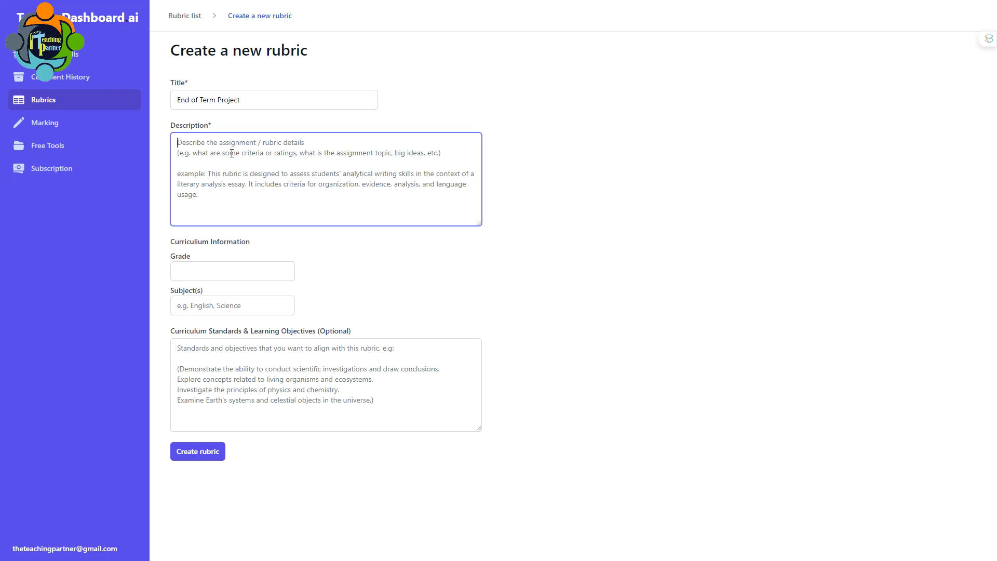
{"action": "type", "text": "This"}
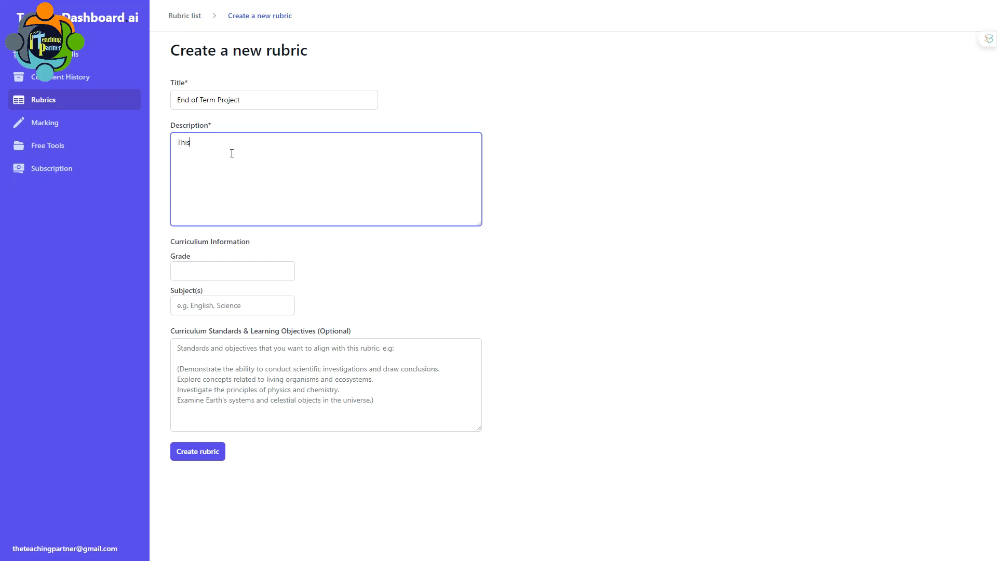
{"action": "type", "text": " rubric is des"}
{"action": "type", "text": "igned for a science project where students will do research on certain topics given by the teacher, they key criterions are Research, calculations, graphs, creativity and presentation"}
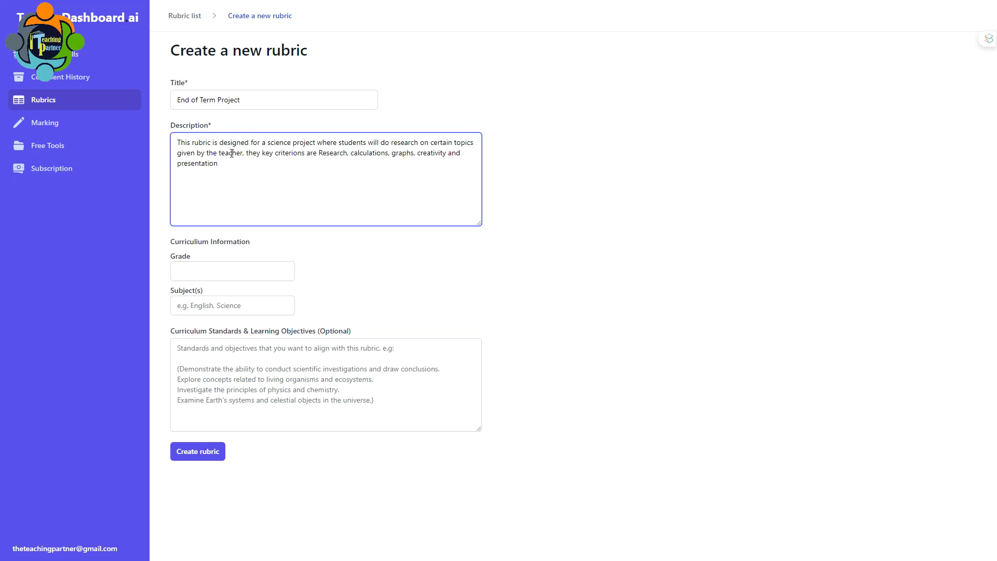
{"action": "left_click", "coordinate": [253, 275]}
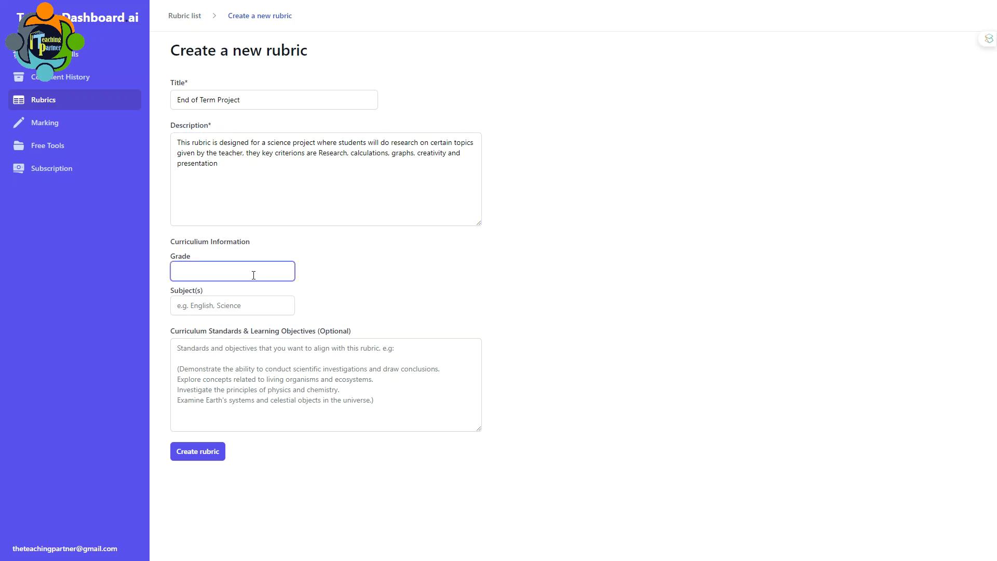
Enter grade 10, subject Science, and IGCSE standards plus the research-project learning objective
{"action": "type", "text": "grade 10"}
{"action": "left_click", "coordinate": [241, 307]}
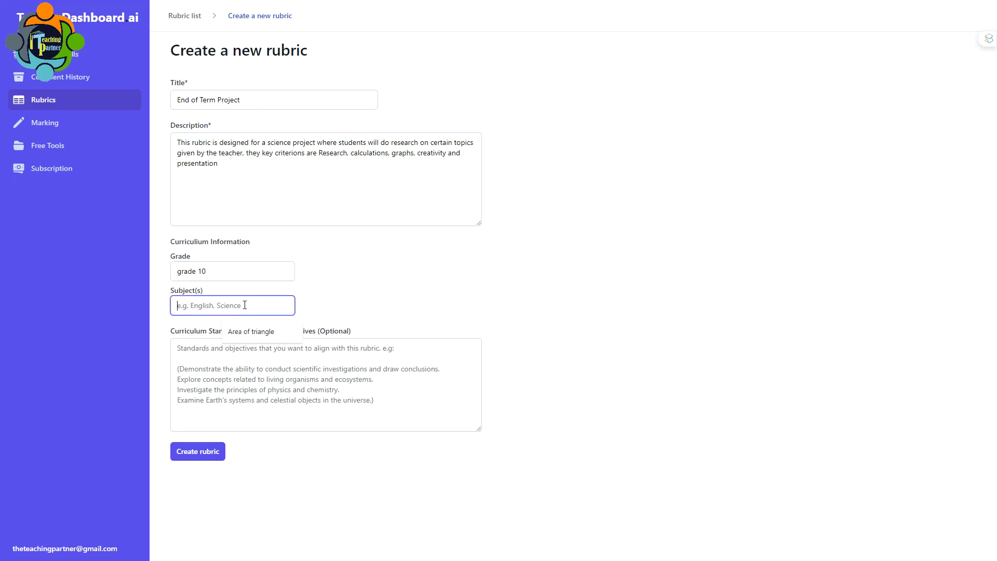
{"action": "type", "text": "Science"}
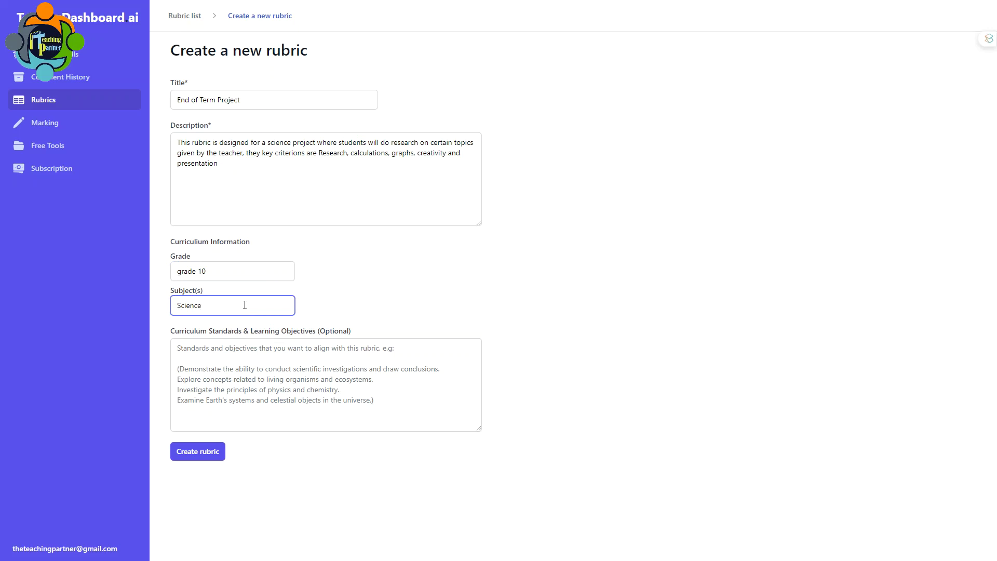
{"action": "left_click", "coordinate": [186, 366]}
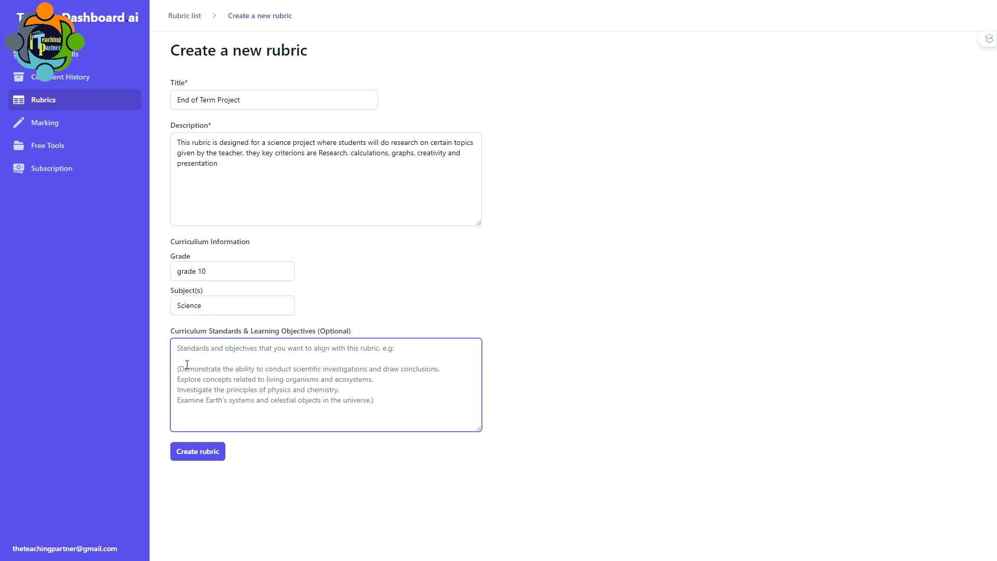
{"action": "type", "text": "IGCSE"}
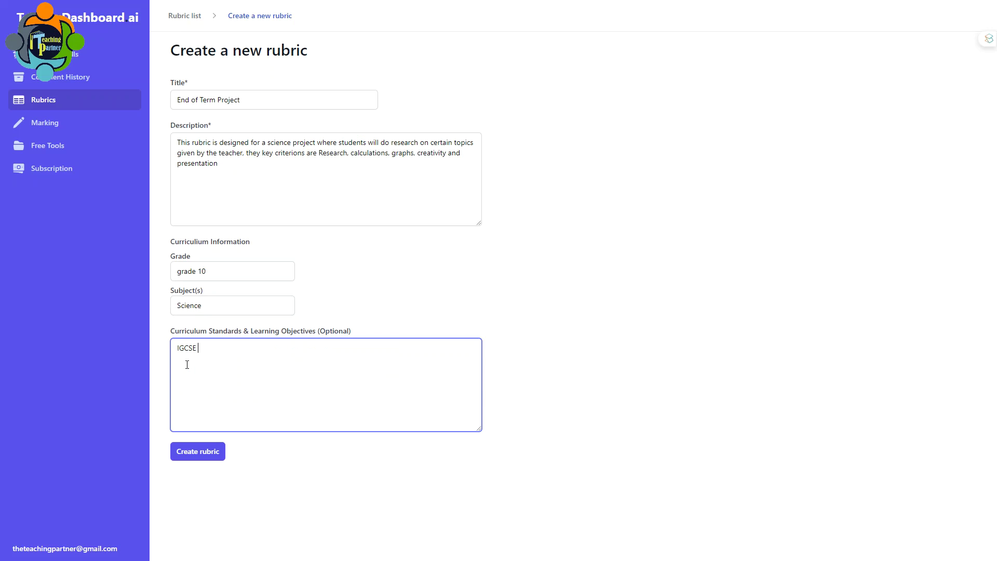
{"action": "key", "text": "Return"}
{"action": "type", "text": "Students should be able to create a research based project on the topic assigned by the teacher by using given material timely"}
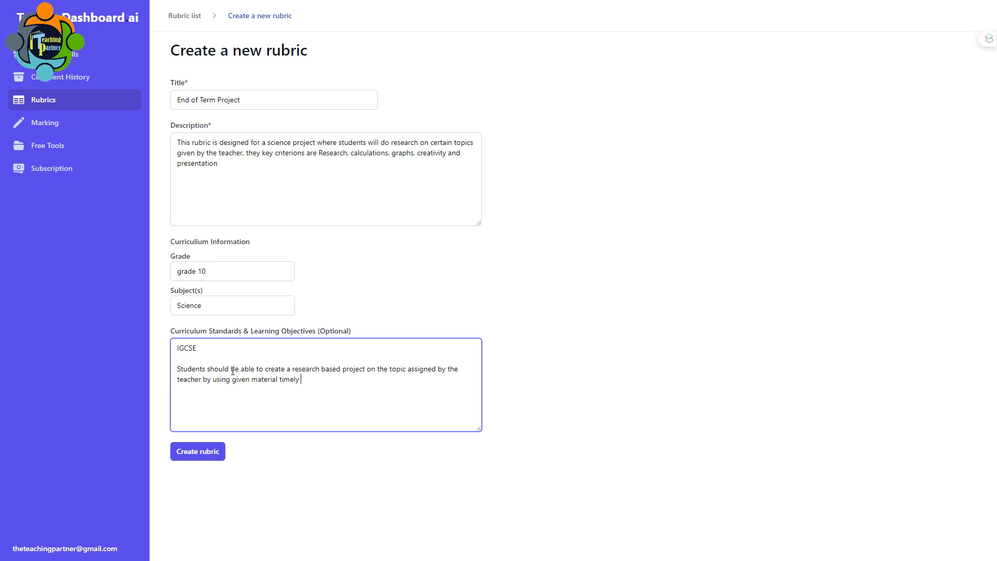
Generate the rubric and scroll through its criteria to review them
{"action": "left_click", "coordinate": [211, 451]}
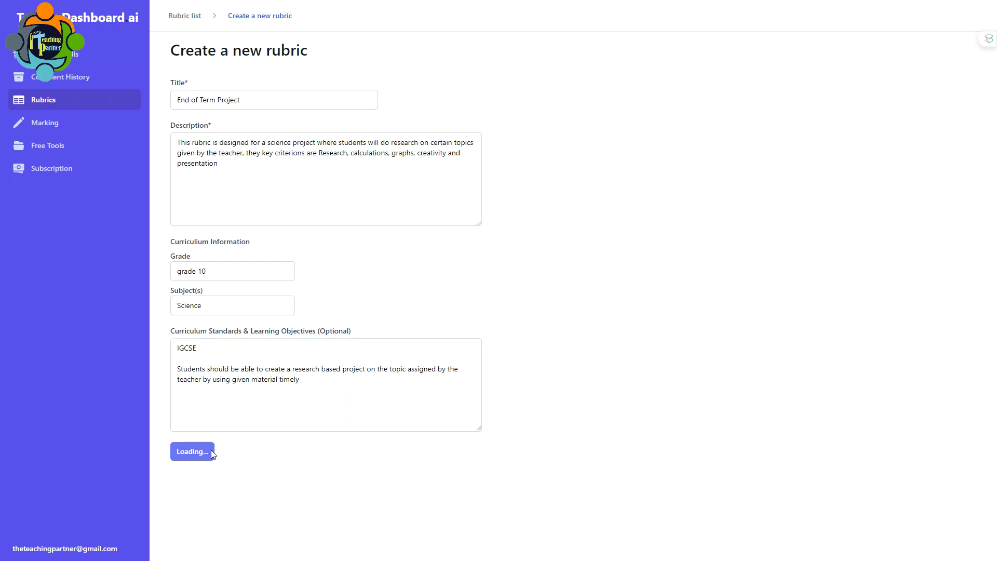
{"action": "scroll", "coordinate": [249, 310], "scroll_direction": "down", "scroll_amount": 5}
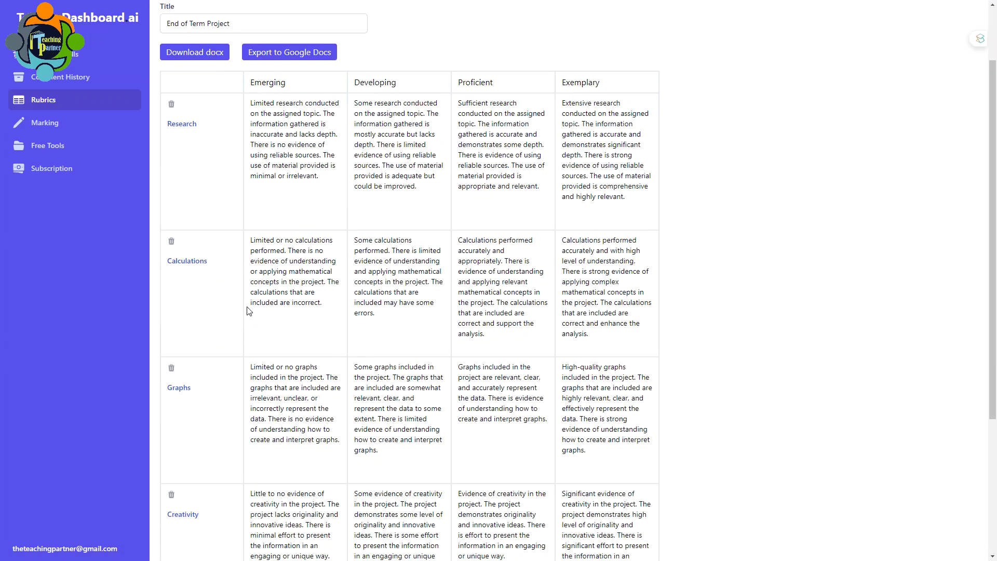
{"action": "scroll", "coordinate": [251, 296], "scroll_direction": "up", "scroll_amount": 5}
{"action": "scroll", "coordinate": [252, 296], "scroll_direction": "down", "scroll_amount": 3}
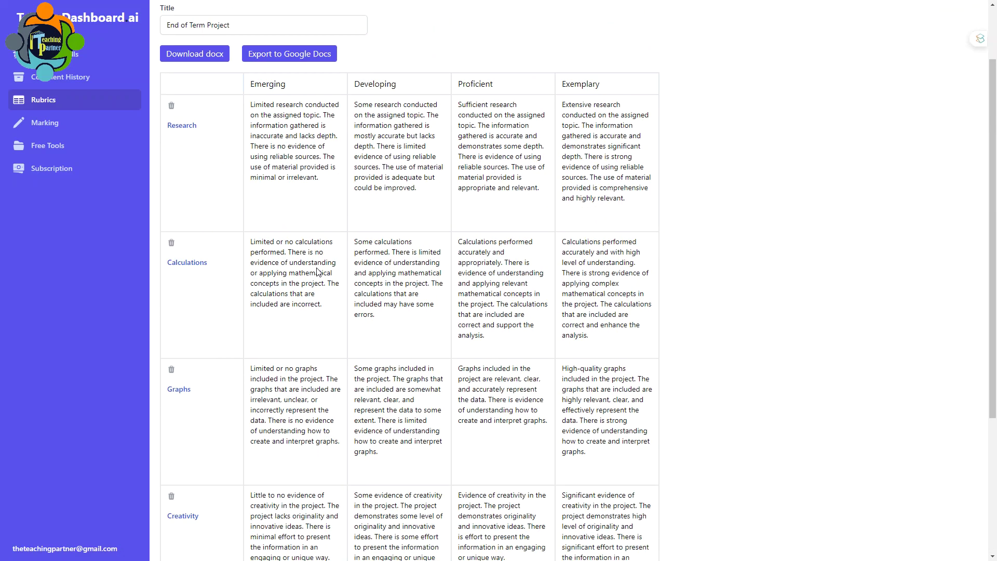
{"action": "scroll", "coordinate": [262, 191], "scroll_direction": "up", "scroll_amount": 2}
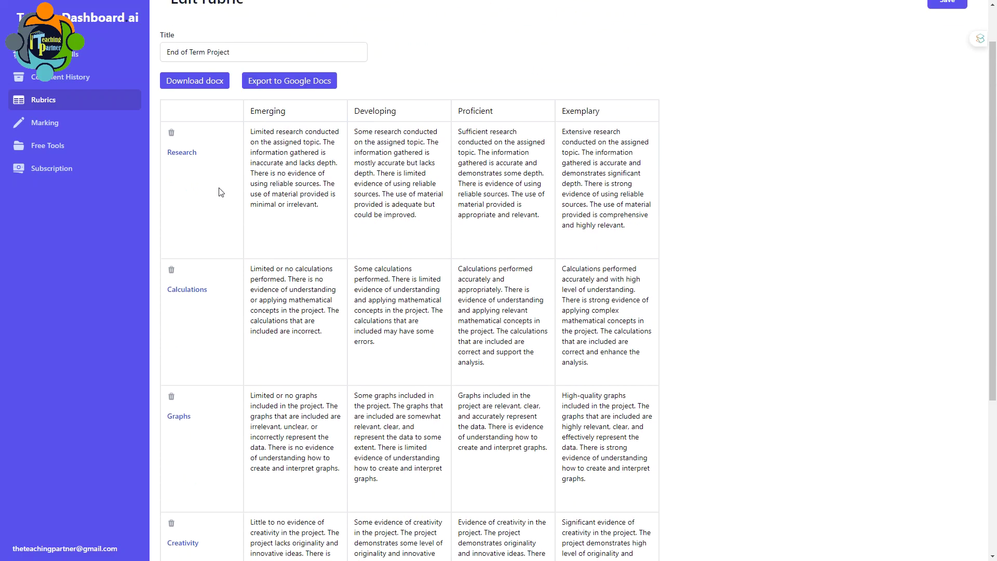
{"action": "scroll", "coordinate": [196, 231], "scroll_direction": "down", "scroll_amount": 3}
{"action": "scroll", "coordinate": [204, 349], "scroll_direction": "down", "scroll_amount": 2}
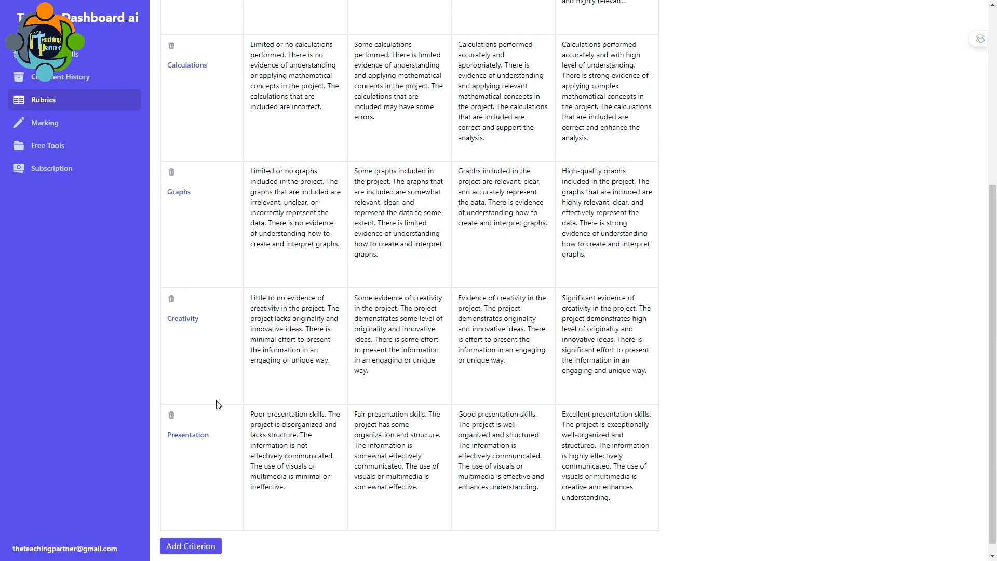
{"action": "scroll", "coordinate": [226, 442], "scroll_direction": "up", "scroll_amount": 5}
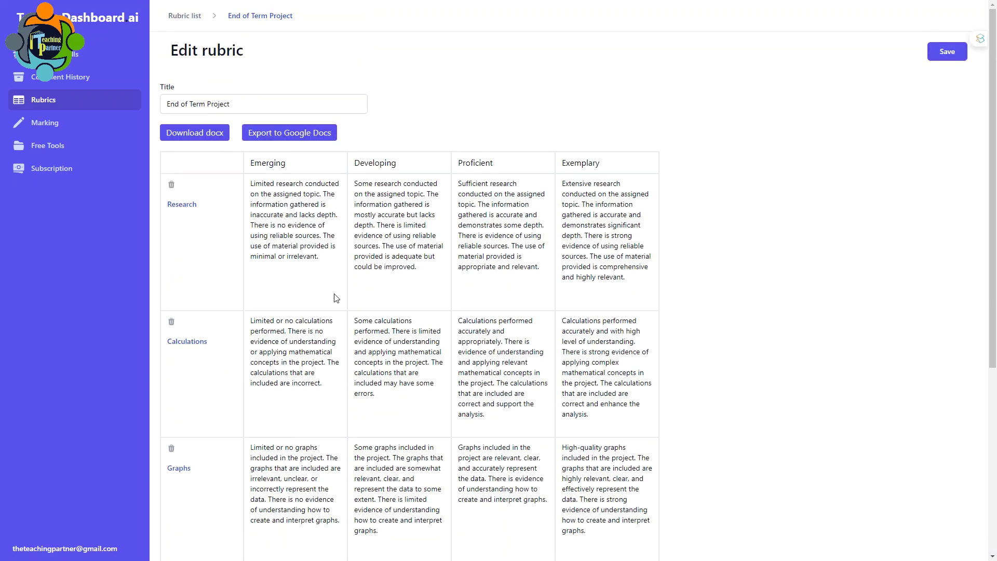
{"action": "scroll", "coordinate": [274, 232], "scroll_direction": "down", "scroll_amount": 5}
Add another criterion row, then export the rubric to a new Google Doc
{"action": "left_click", "coordinate": [172, 535]}
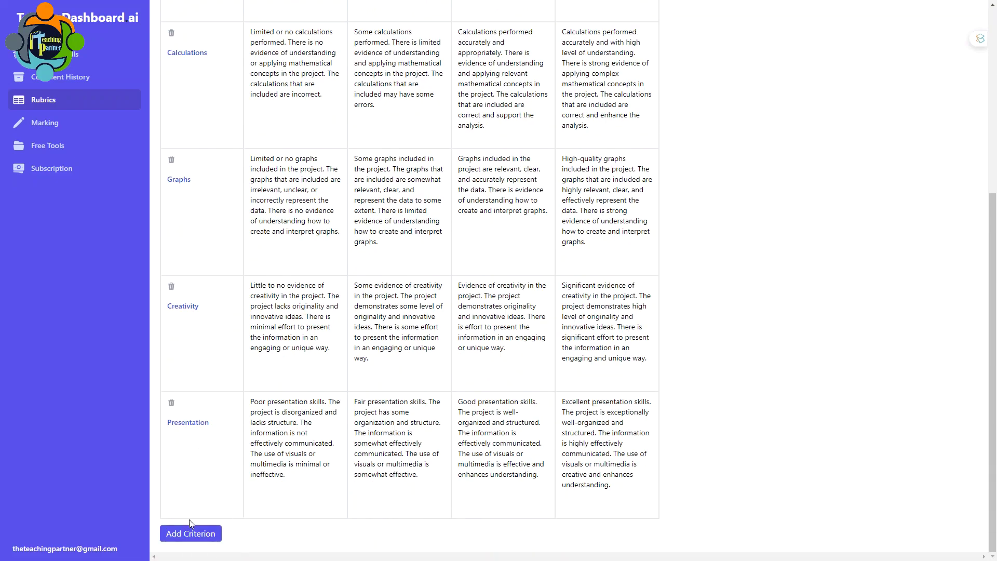
{"action": "scroll", "coordinate": [464, 377], "scroll_direction": "up", "scroll_amount": 5}
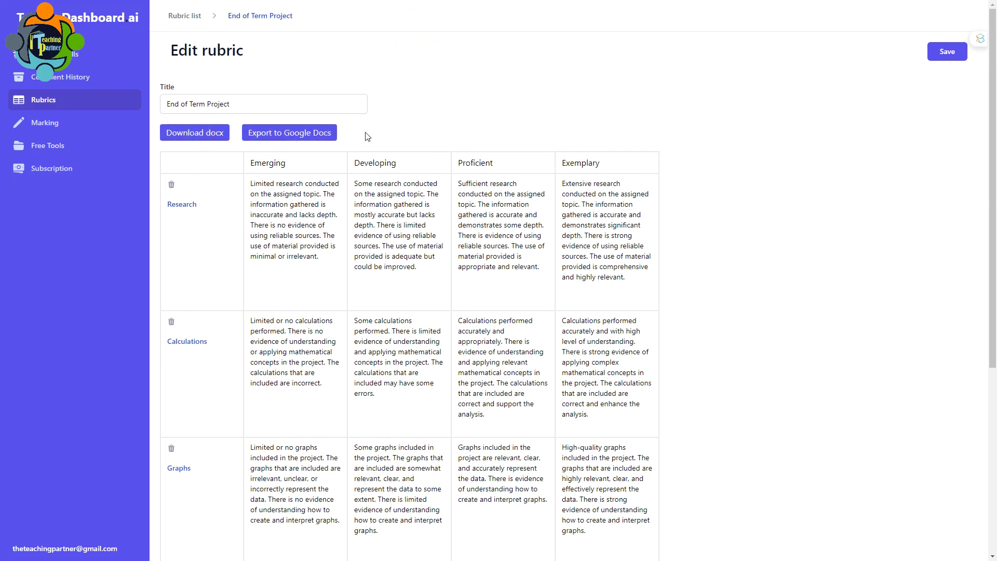
{"action": "left_click", "coordinate": [307, 134]}
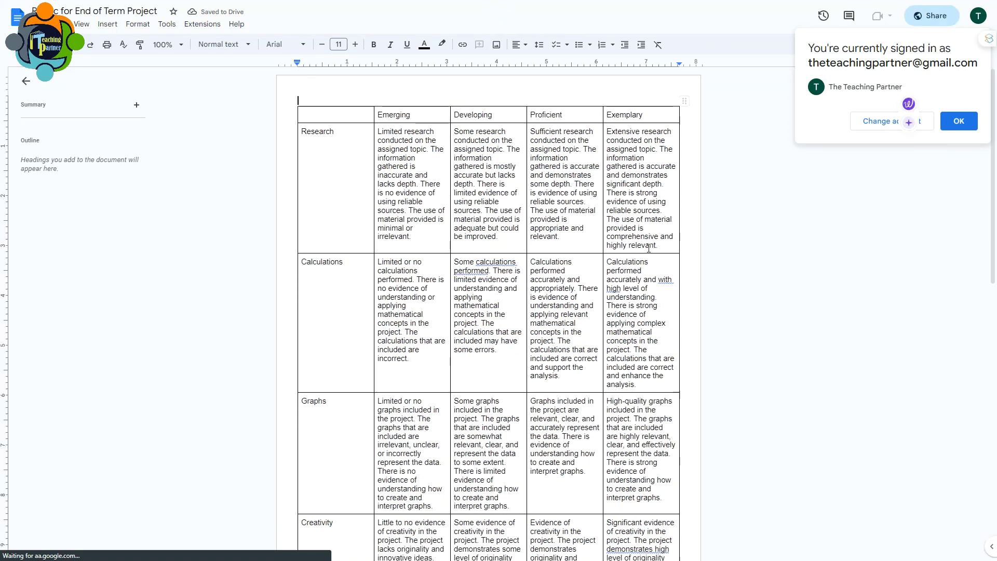
Dismiss the signed-in notice and scroll the exported rubric table down to the Presentation row
{"action": "left_click", "coordinate": [950, 118]}
{"action": "scroll", "coordinate": [429, 331], "scroll_direction": "down", "scroll_amount": 8}
{"action": "scroll", "coordinate": [428, 331], "scroll_direction": "up", "scroll_amount": 8}
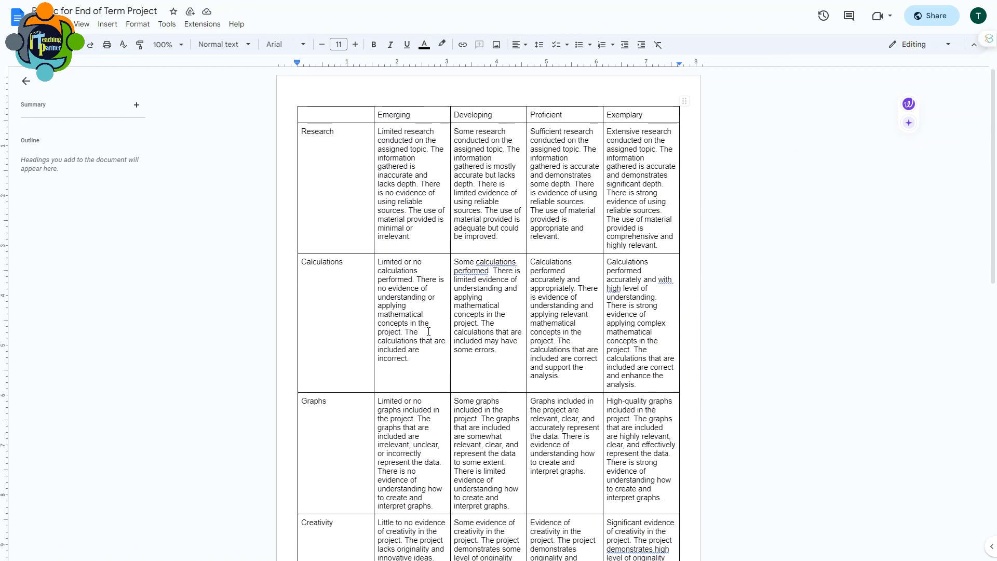
{"action": "scroll", "coordinate": [428, 331], "scroll_direction": "down", "scroll_amount": 10}
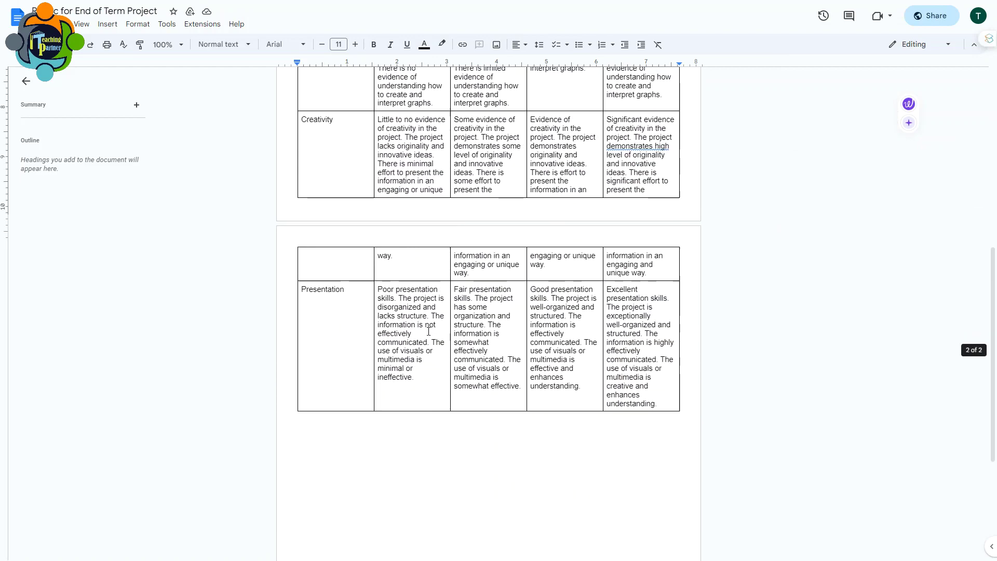
{"action": "scroll", "coordinate": [427, 330], "scroll_direction": "up", "scroll_amount": 9}
{"action": "scroll", "coordinate": [427, 331], "scroll_direction": "up", "scroll_amount": 1}
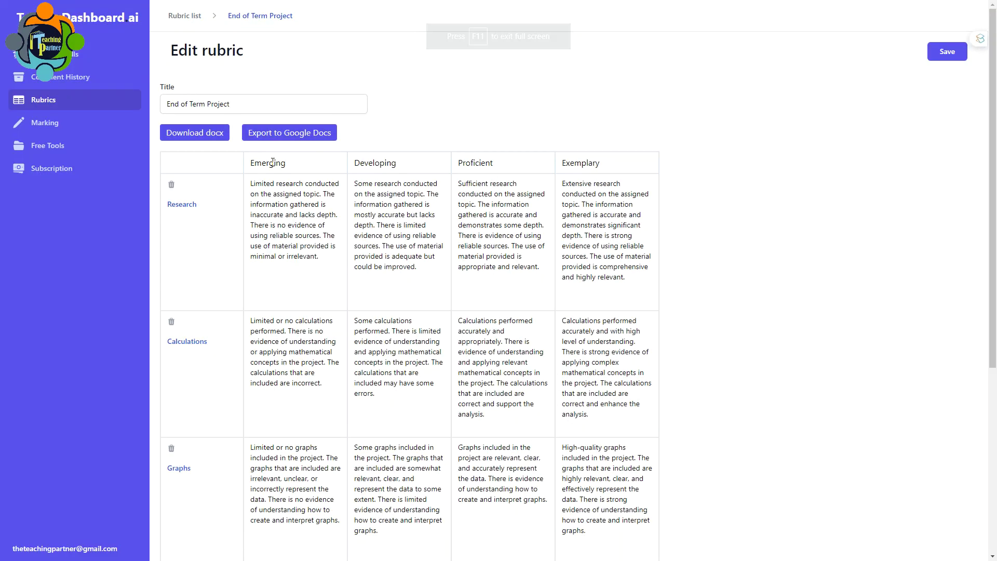
Open the Lesson Plan Generator from Free Tools and inspect its Grade & Subject, Learning Outcomes, Context and standards fields
{"action": "left_click", "coordinate": [70, 151]}
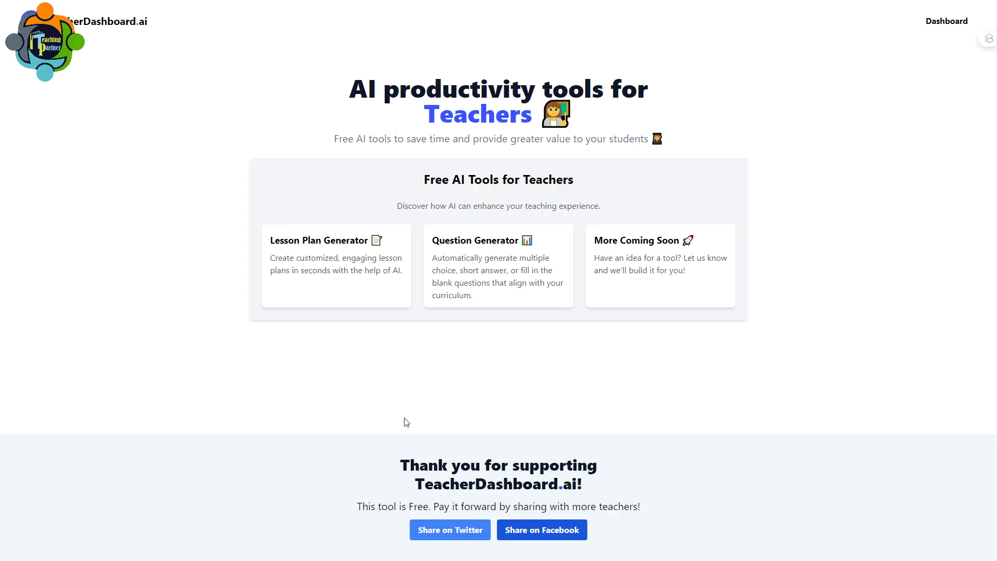
{"action": "left_click", "coordinate": [365, 273]}
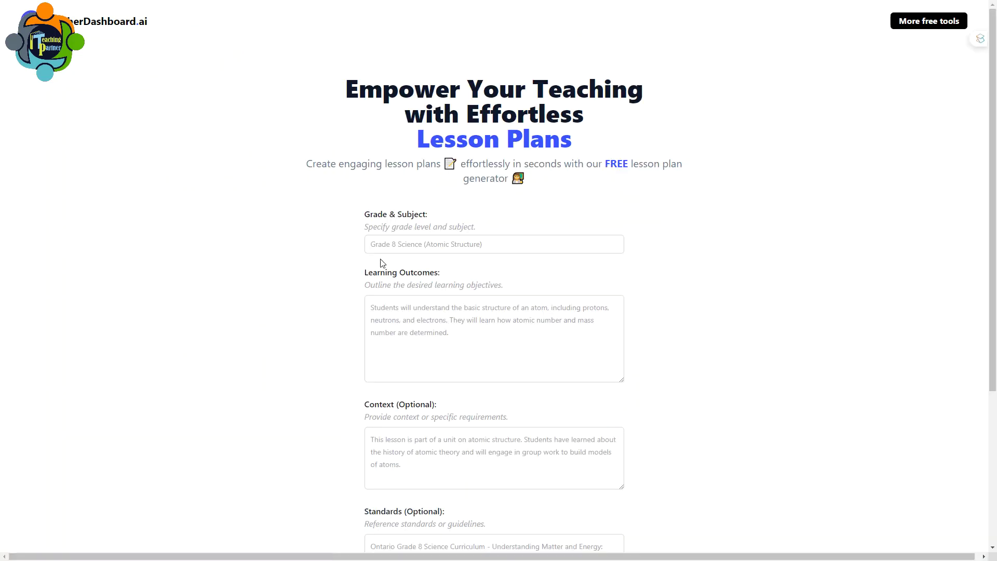
{"action": "left_click", "coordinate": [412, 250]}
{"action": "left_click", "coordinate": [425, 309]}
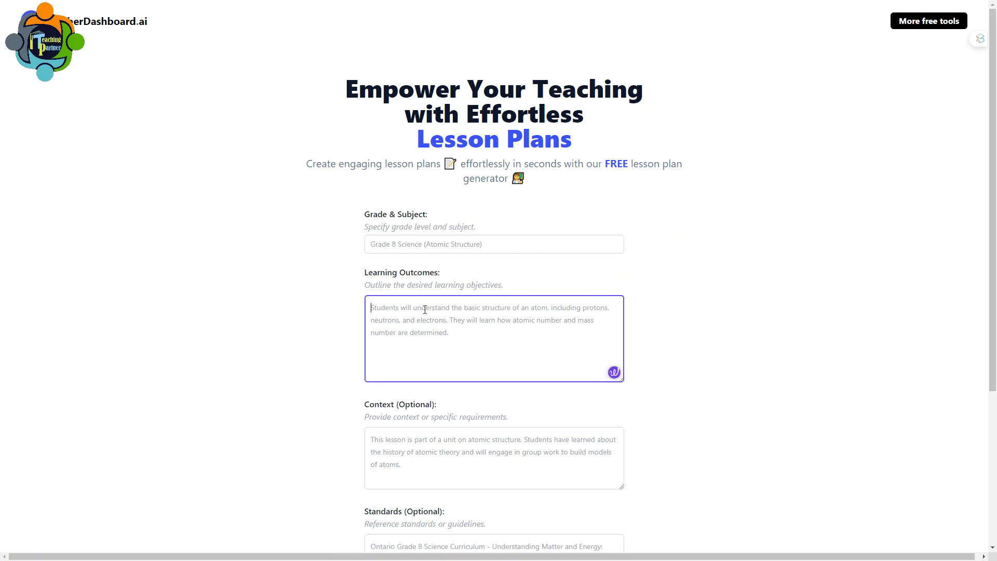
{"action": "scroll", "coordinate": [425, 309], "scroll_direction": "down", "scroll_amount": 1}
{"action": "left_click", "coordinate": [414, 421]}
{"action": "scroll", "coordinate": [414, 391], "scroll_direction": "down", "scroll_amount": 3}
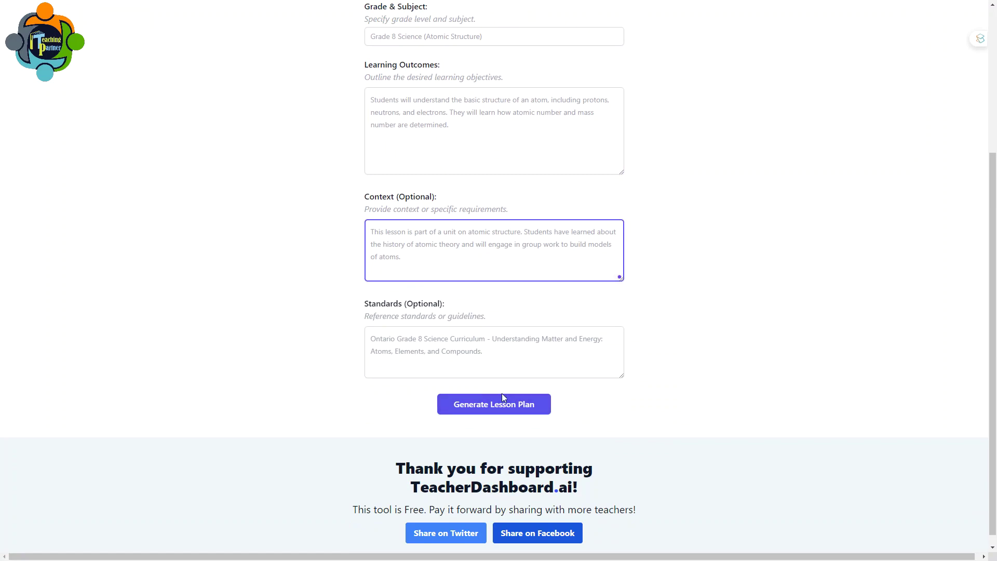
{"action": "scroll", "coordinate": [334, 251], "scroll_direction": "up", "scroll_amount": 4}
{"action": "scroll", "coordinate": [556, 352], "scroll_direction": "down", "scroll_amount": 2}
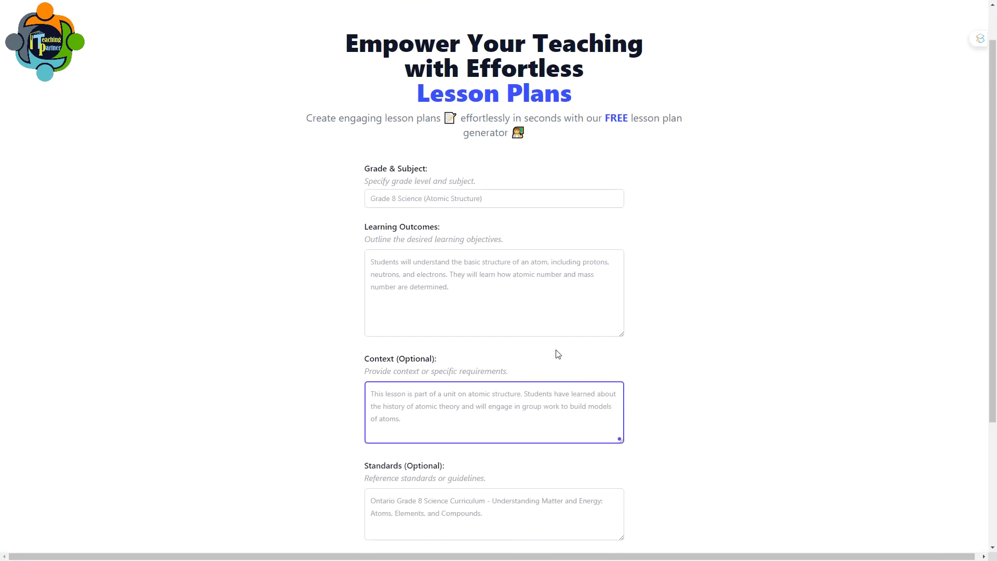
{"action": "scroll", "coordinate": [584, 329], "scroll_direction": "down", "scroll_amount": 2}
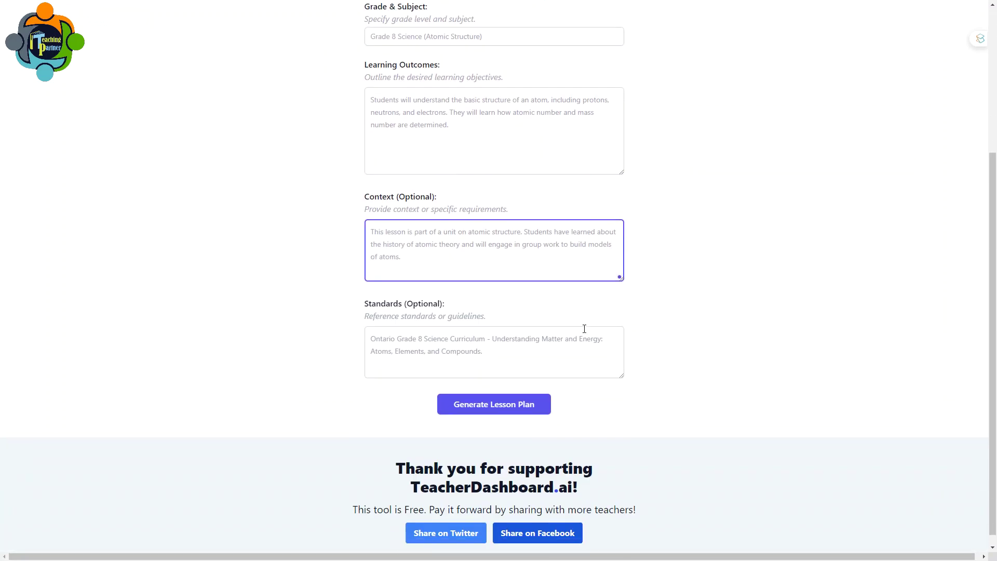
{"action": "scroll", "coordinate": [565, 244], "scroll_direction": "up", "scroll_amount": 4}
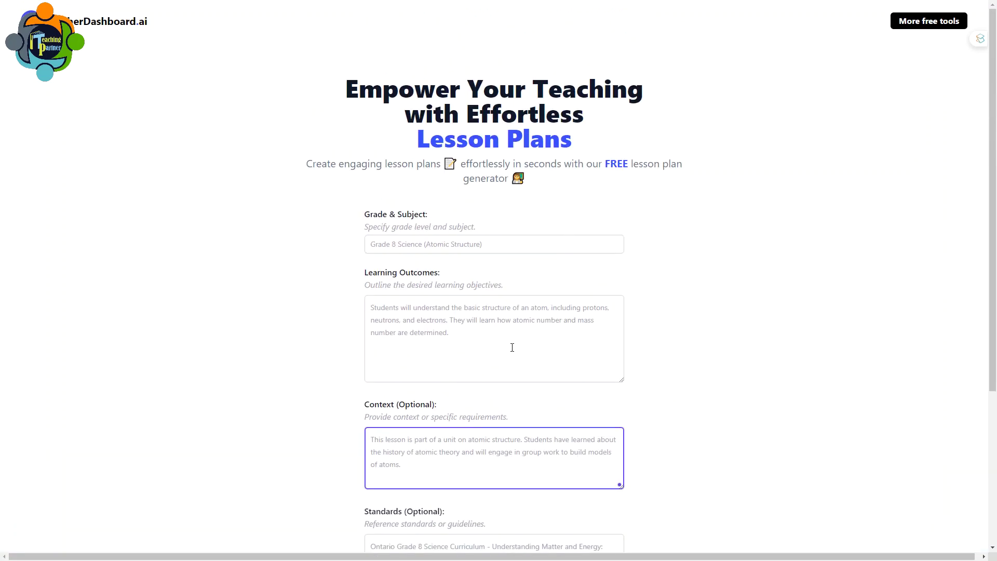
Return to the Free AI Tools for Teachers list via More free tools
{"action": "left_click", "coordinate": [929, 21]}
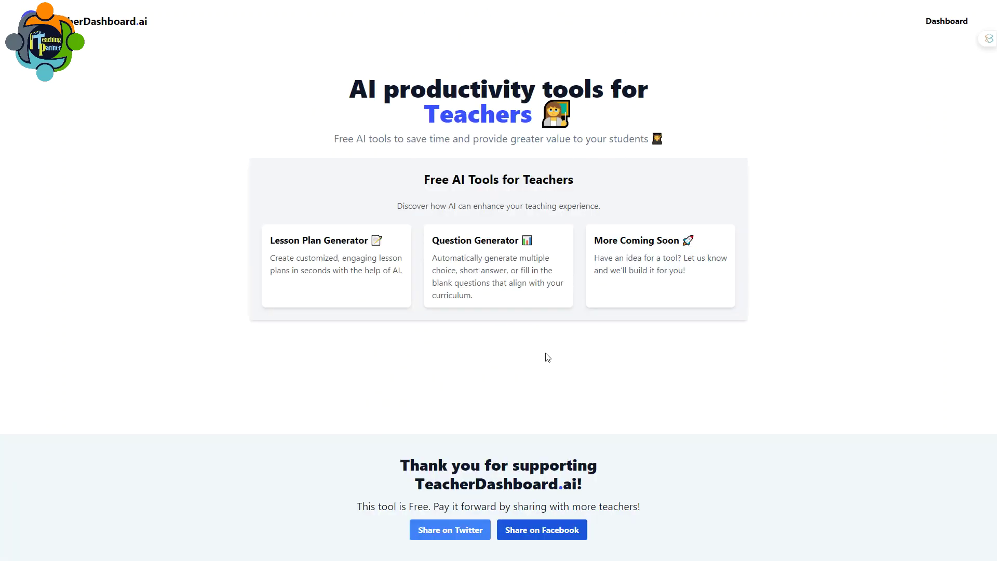